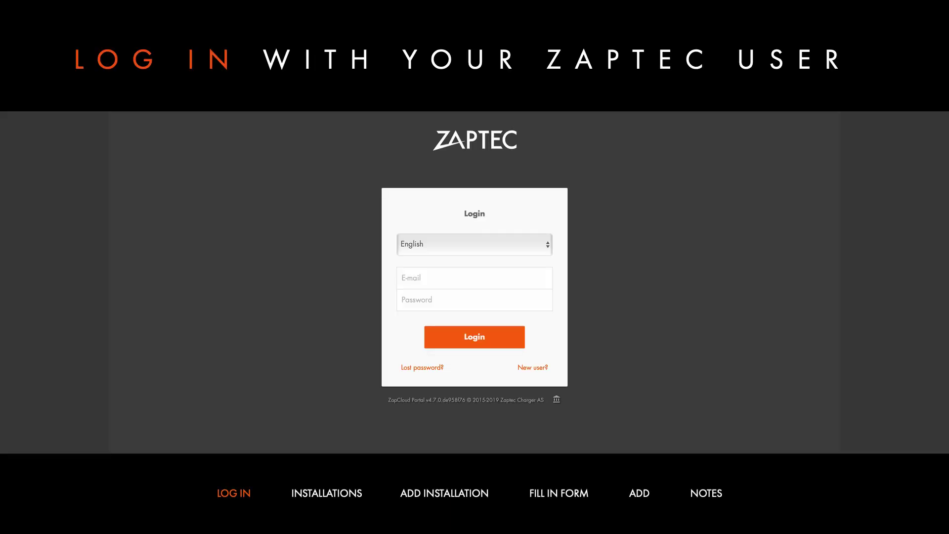
Step: Log in to Zaptec Portal with the installer account's e-mail and password
click(525, 288)
key(Tab)
text(password)
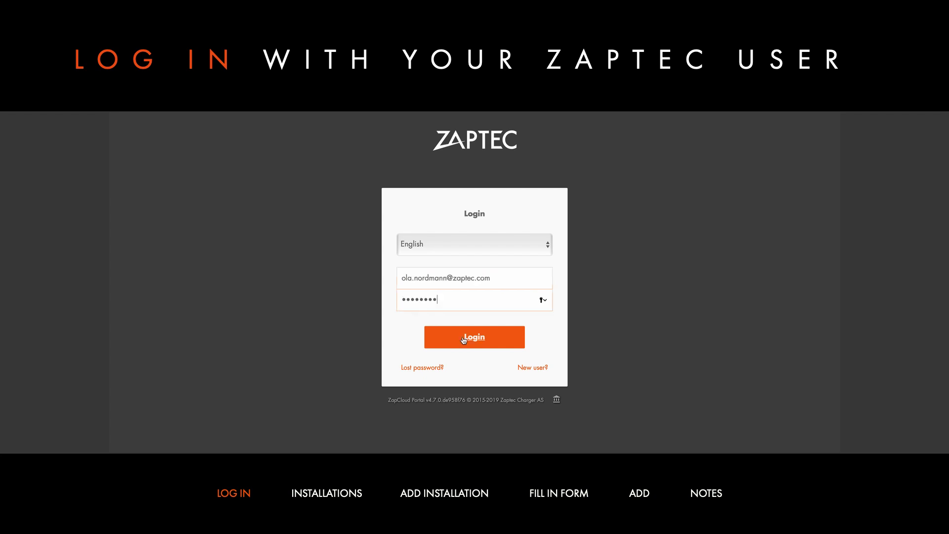
click(470, 341)
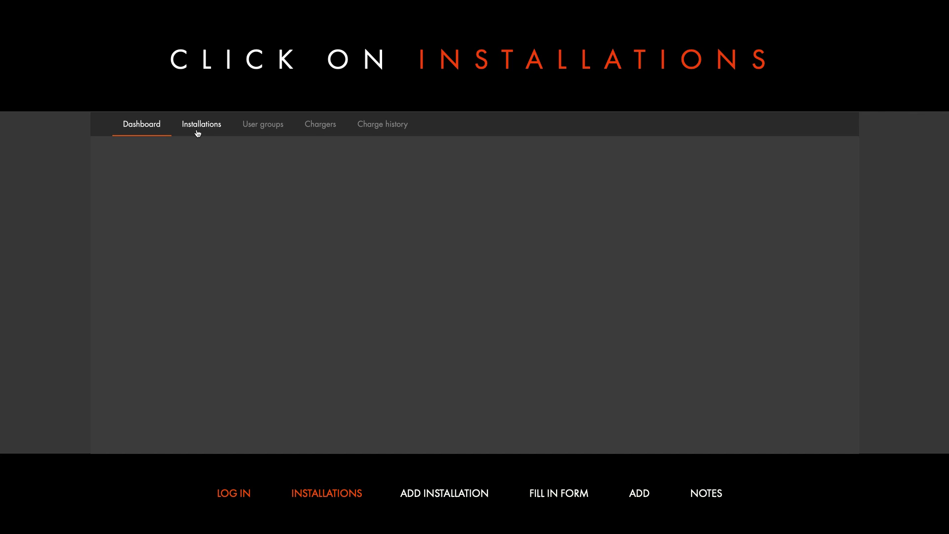
Step: Open an empty Add installation form from the Installations list
click(197, 128)
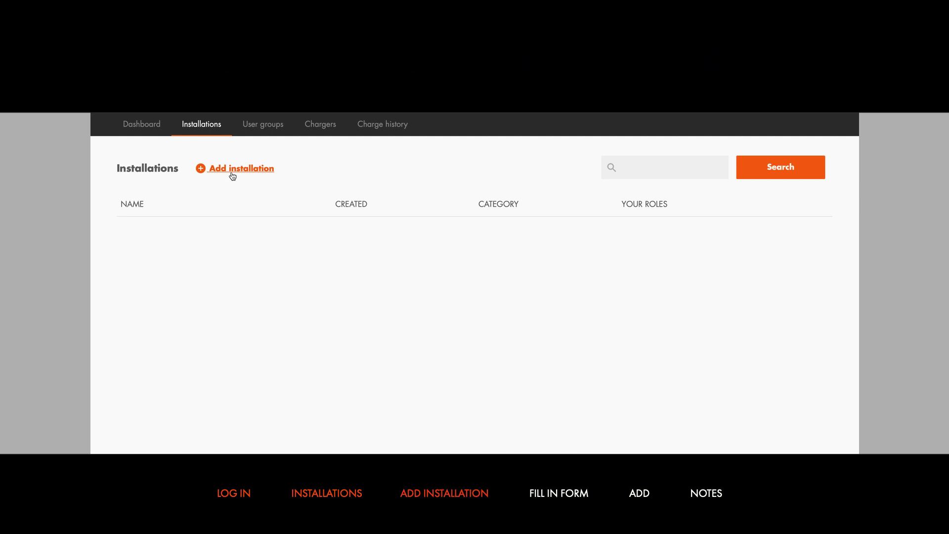
click(231, 172)
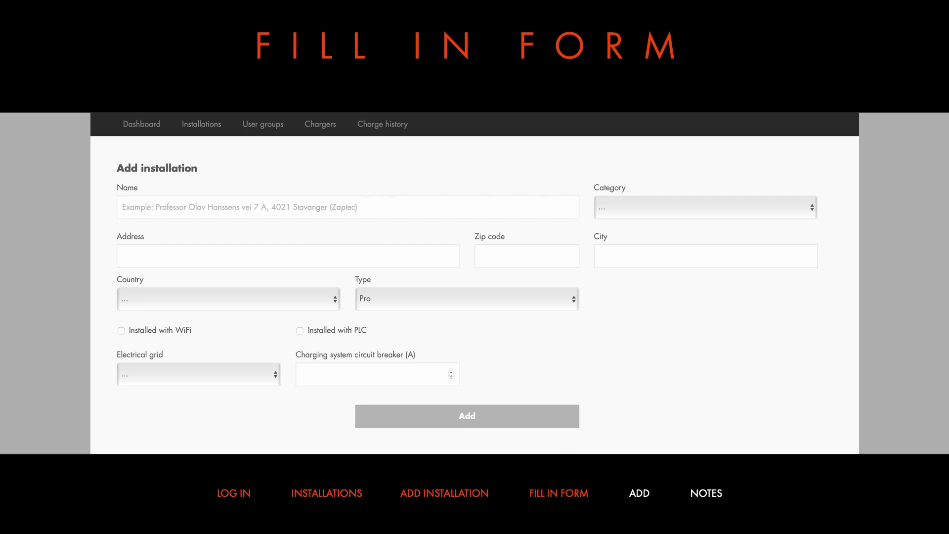
click(218, 208)
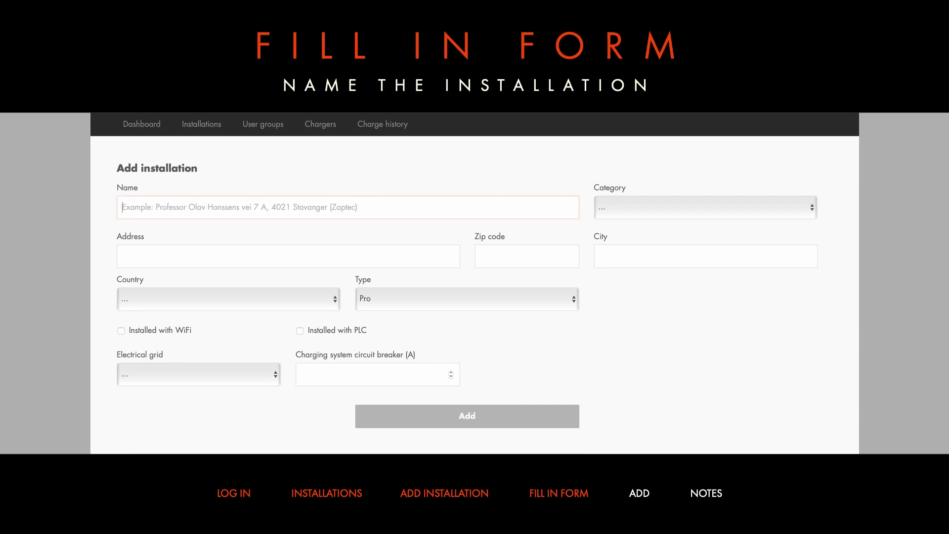
text(Fjellheim )
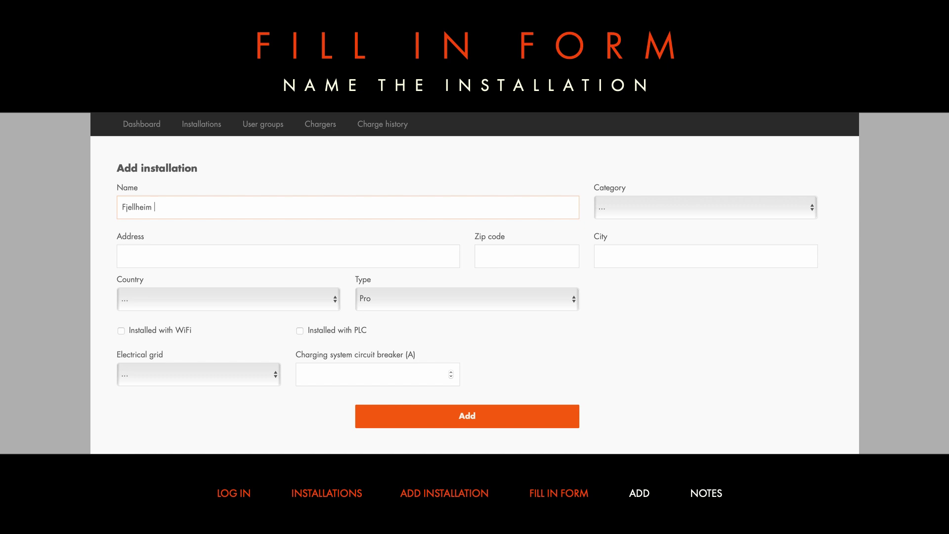
text(Sameie)
click(181, 258)
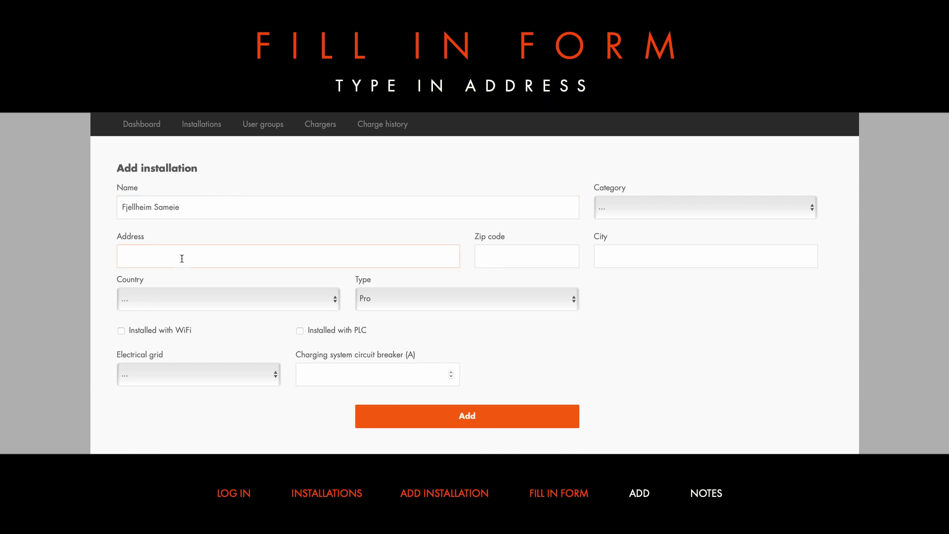
click(525, 256)
text(4022)
click(666, 256)
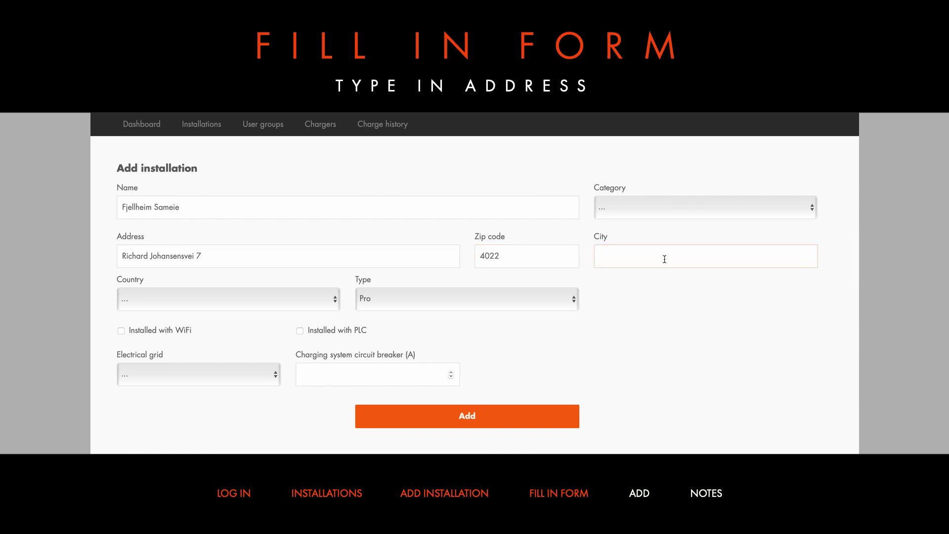
text(Stavanger)
click(263, 299)
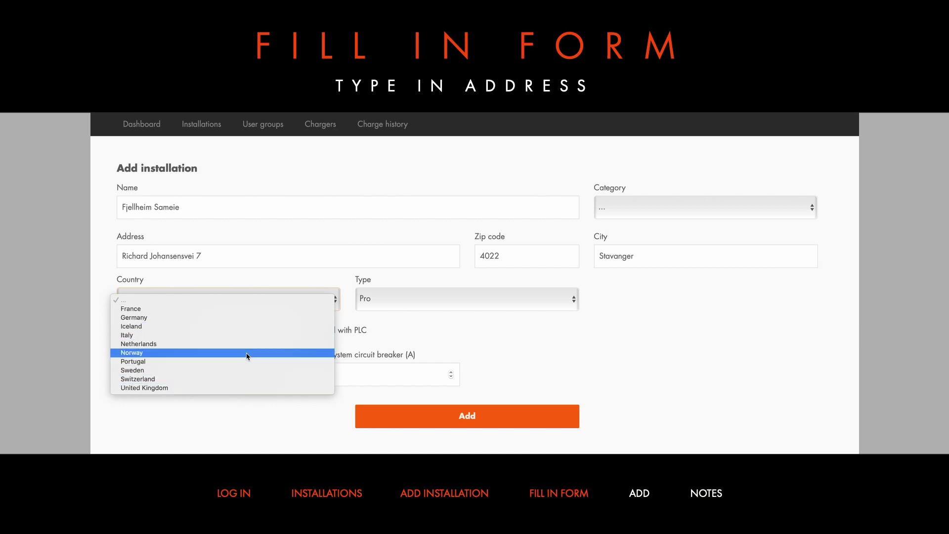
click(248, 357)
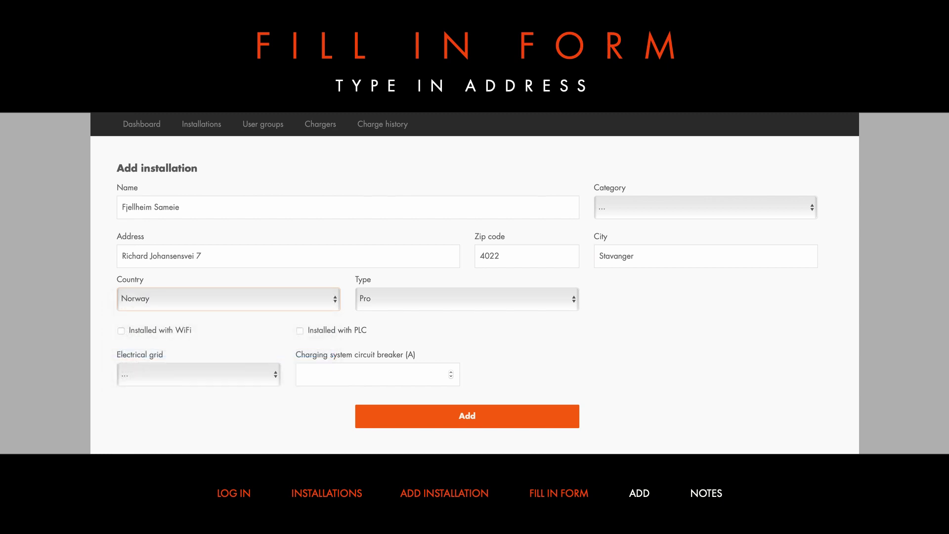
Step: Keep type Pro, set category to Community housing, and tick Installed with WiFi
click(574, 301)
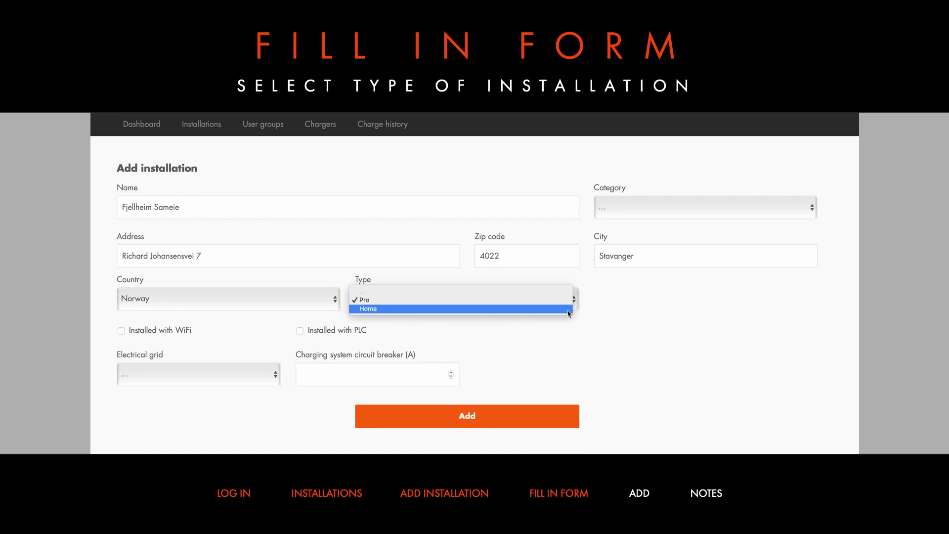
click(566, 301)
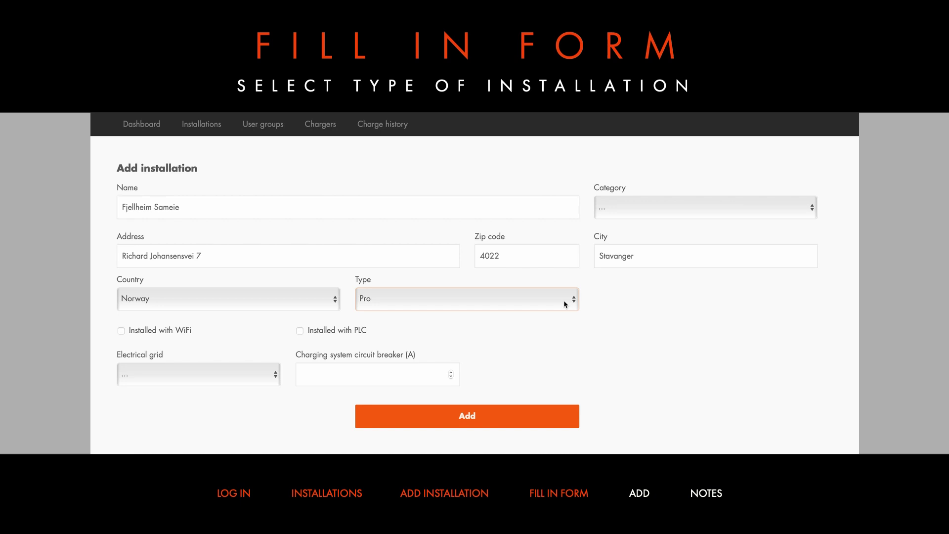
click(795, 212)
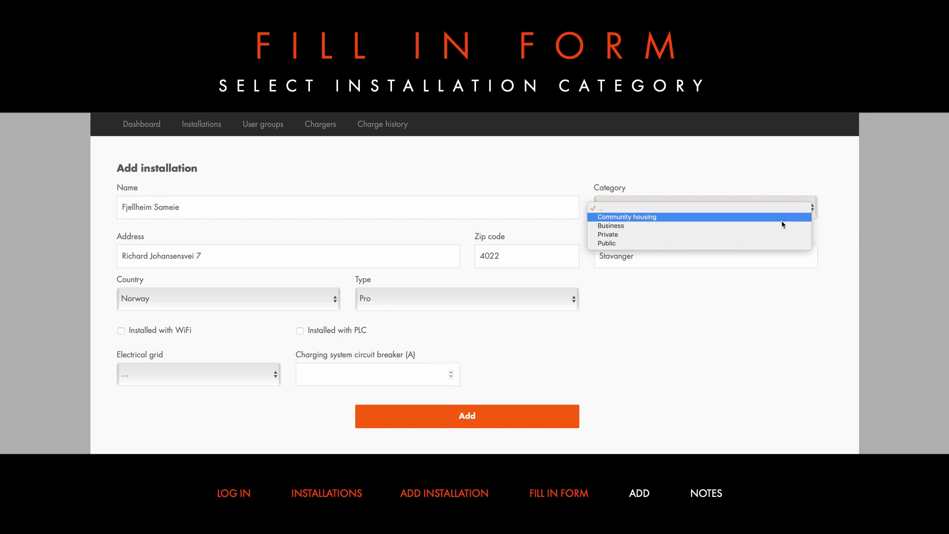
click(782, 217)
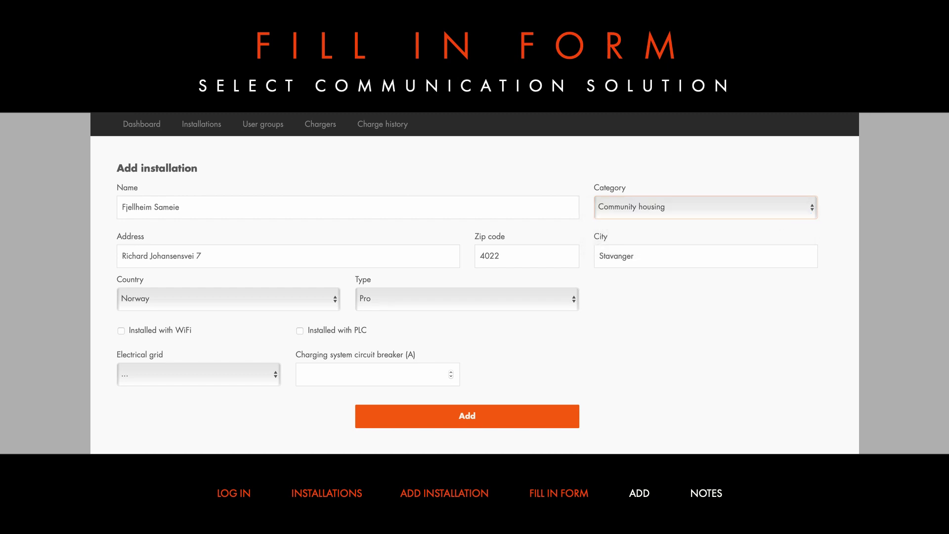
click(301, 331)
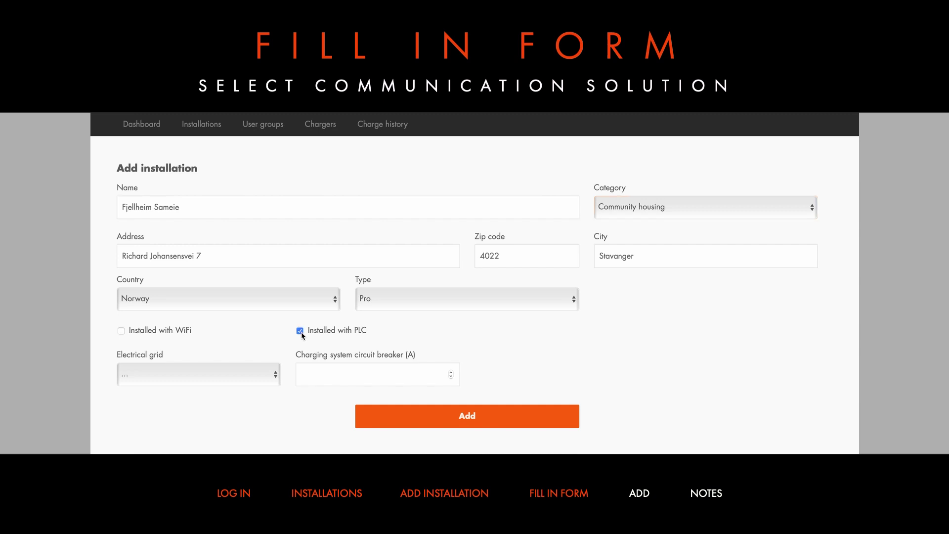
click(121, 331)
Step: Choose a TN 3 phase grid with a 125 A breaker and add the installation
click(171, 374)
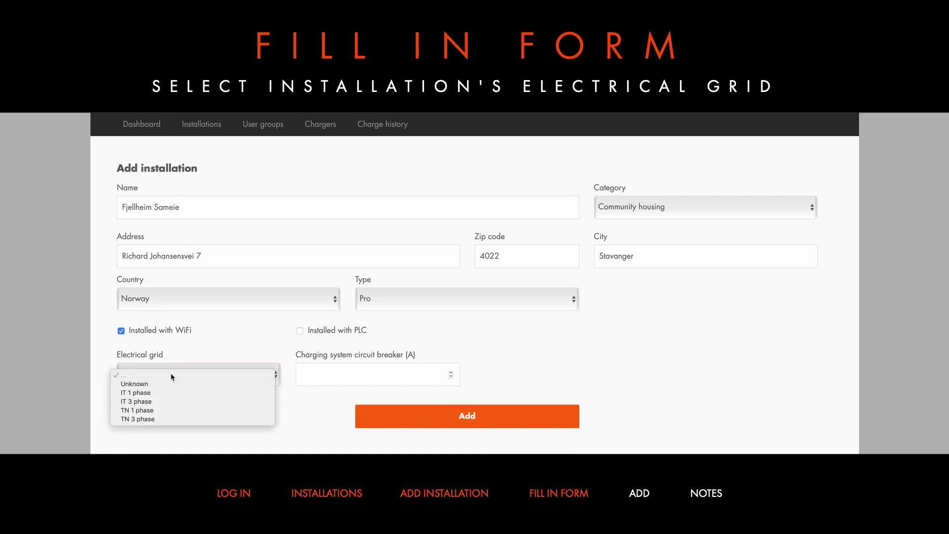
click(224, 420)
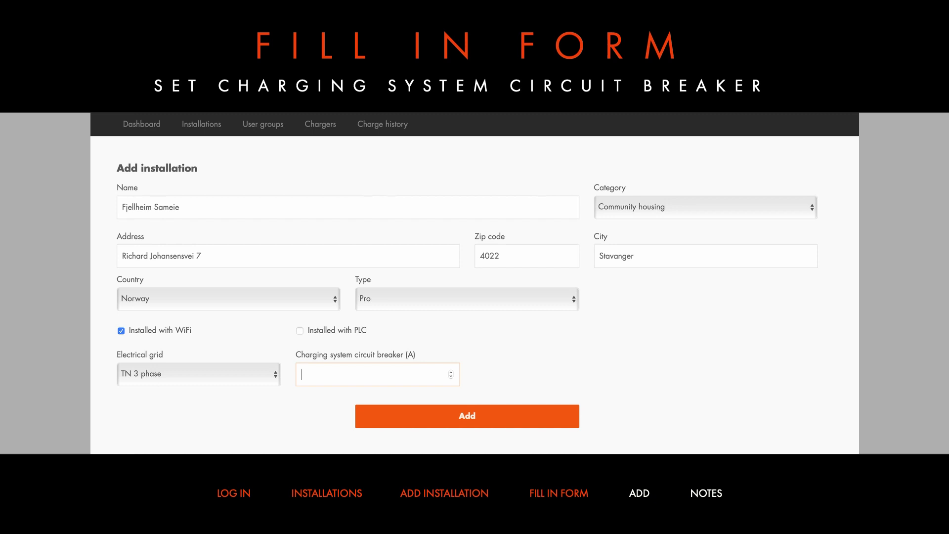
text(25)
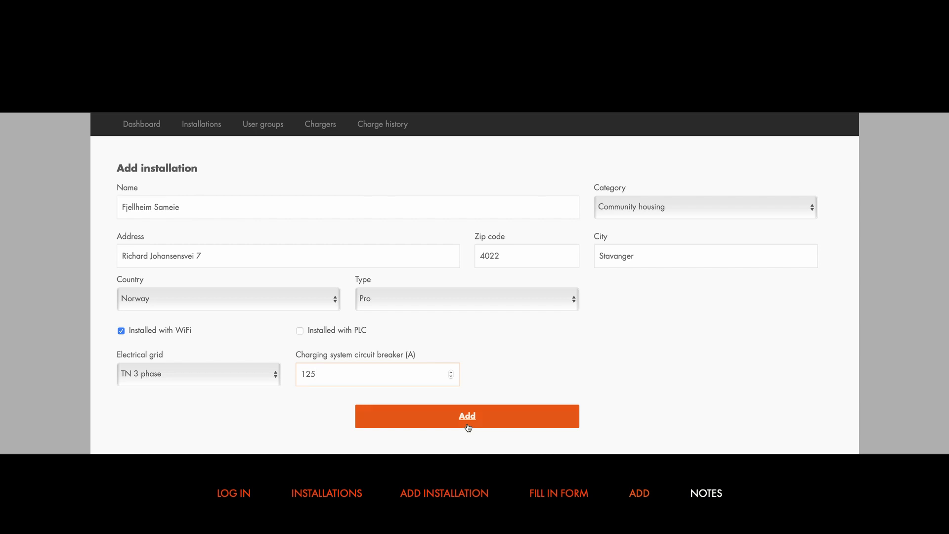
click(469, 427)
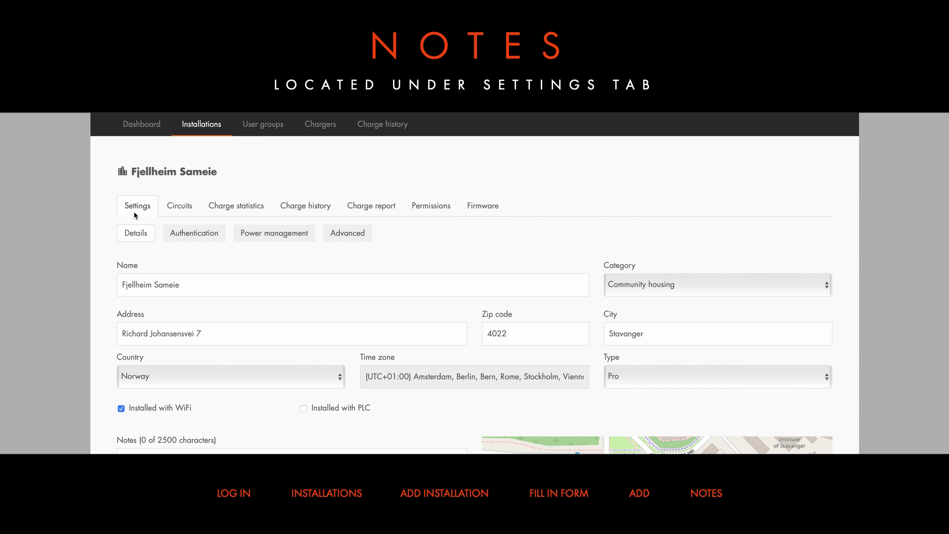
scroll(134, 214, down, 2)
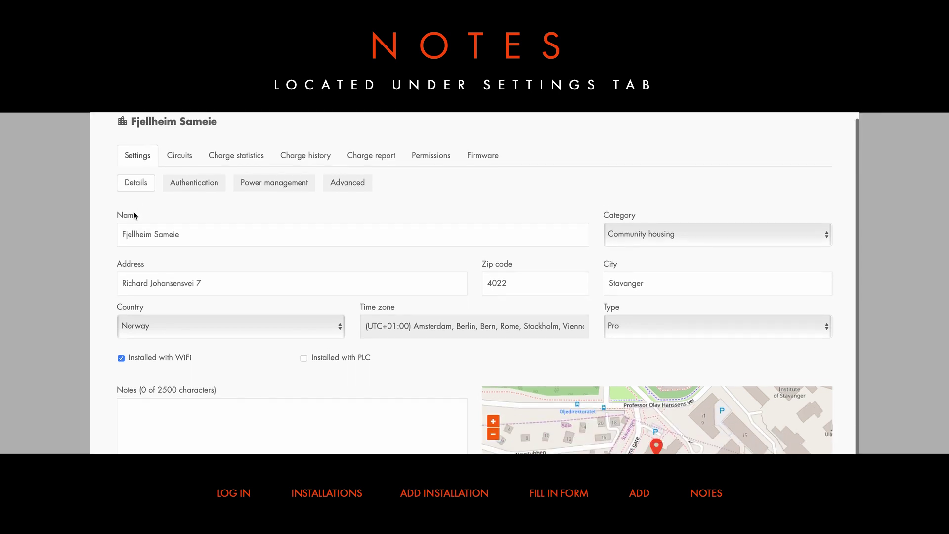
Step: Write the note 'Name of installer' on Fjellheim Sameie and save it
click(185, 407)
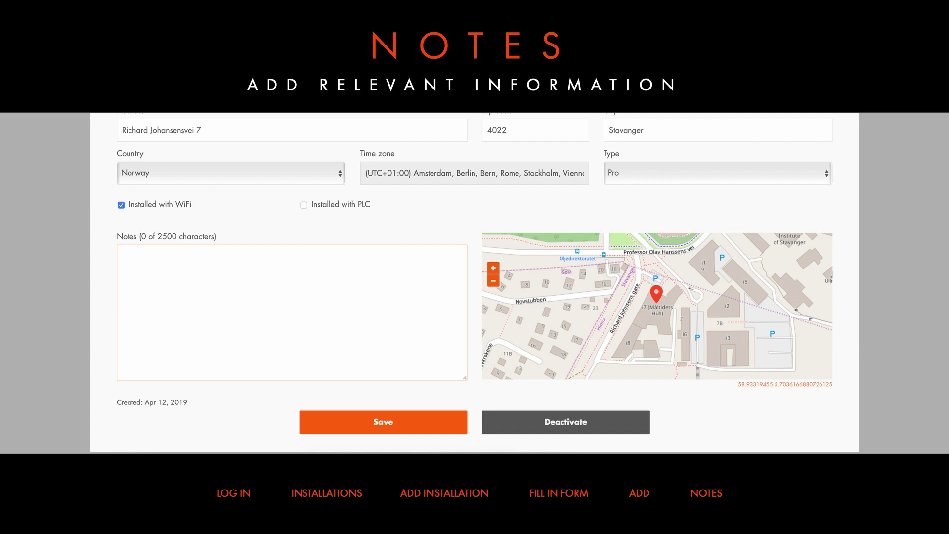
text(Name of )
text(installer)
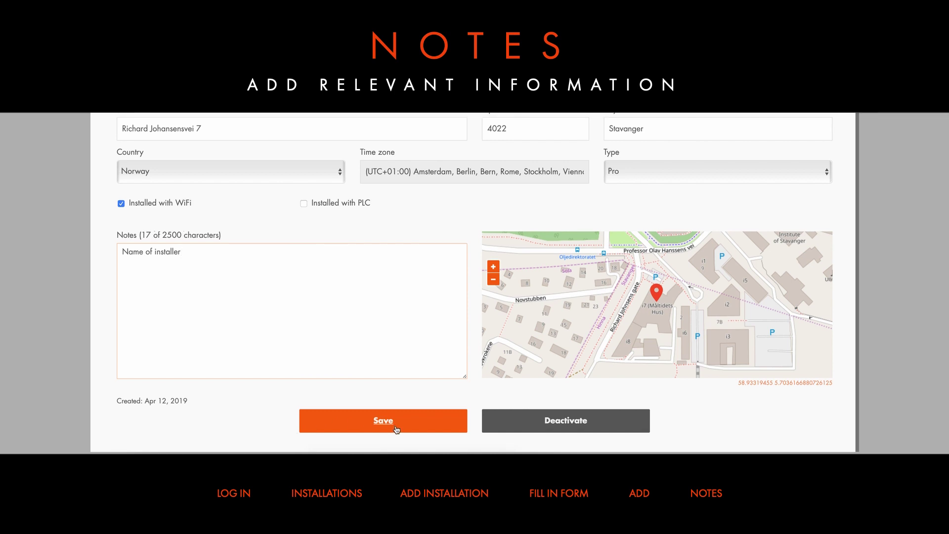
click(420, 427)
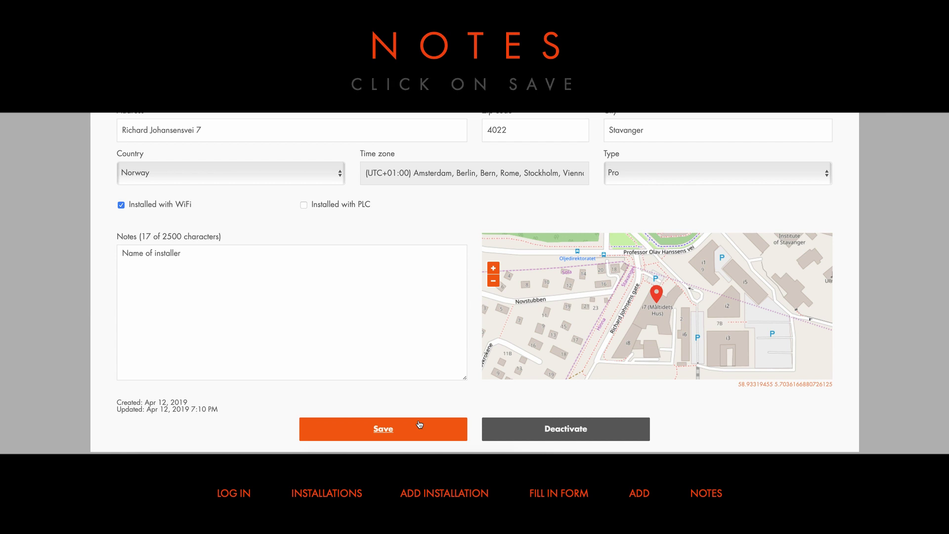